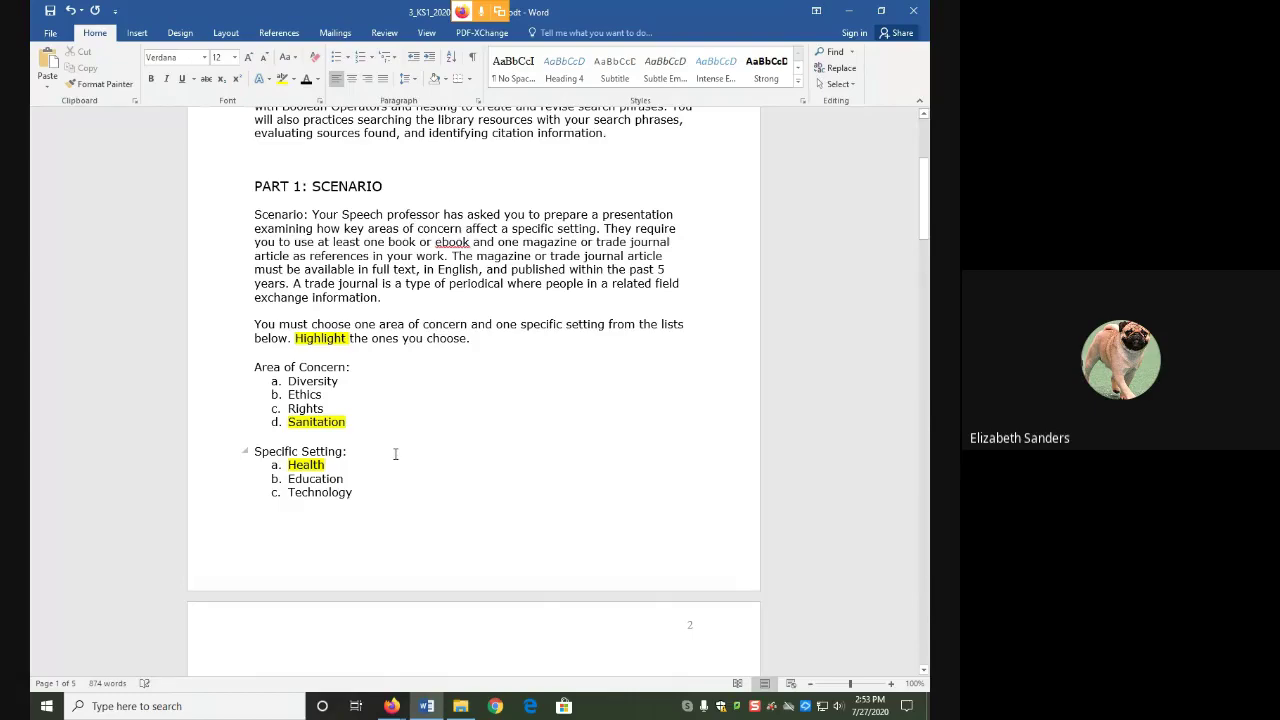
Fill in the Step 1 keywords answer under Part 2 with "Sanitation, Health".
scroll(395, 454, "down", 5)
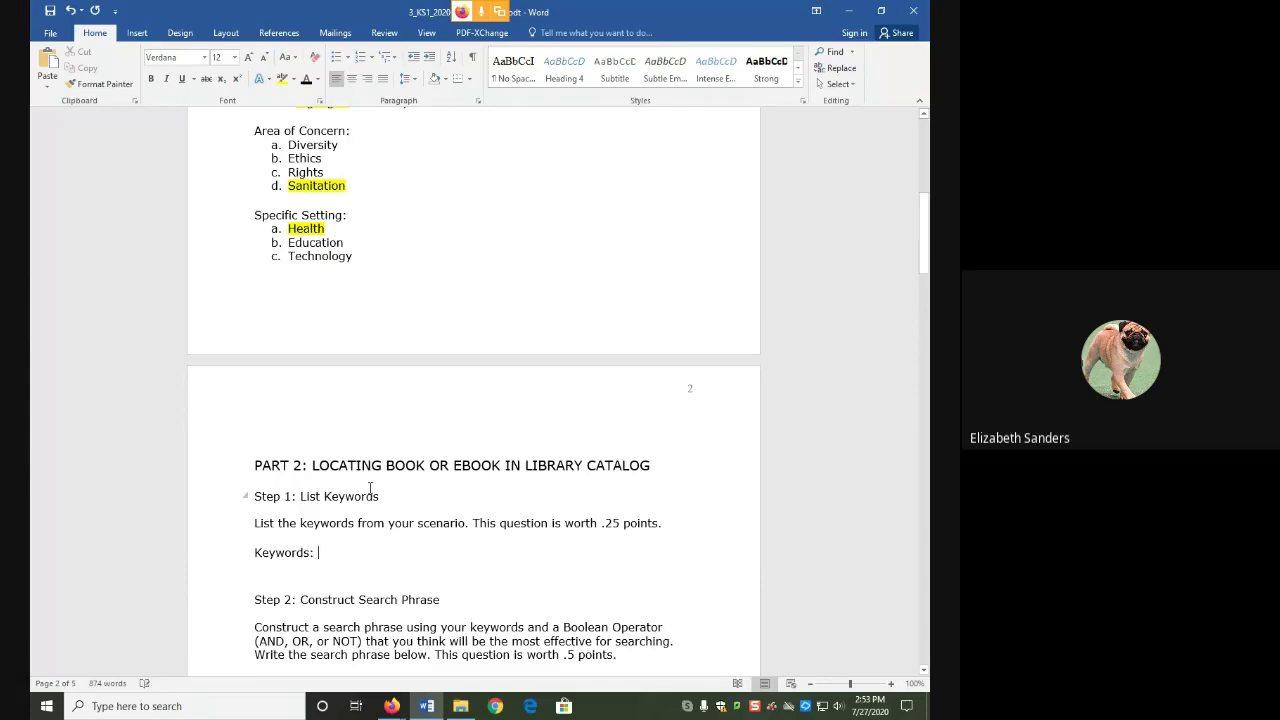
scroll(381, 479, "down", 2)
type("Sa")
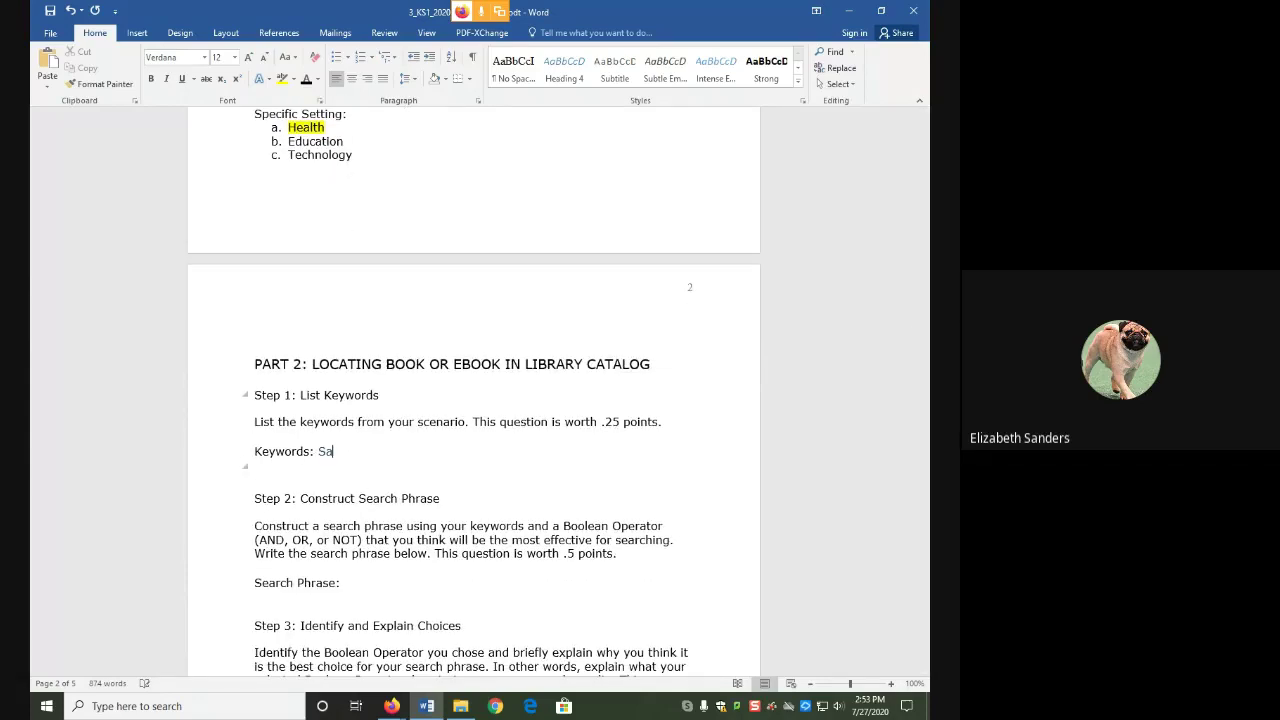
type("nitation, Health")
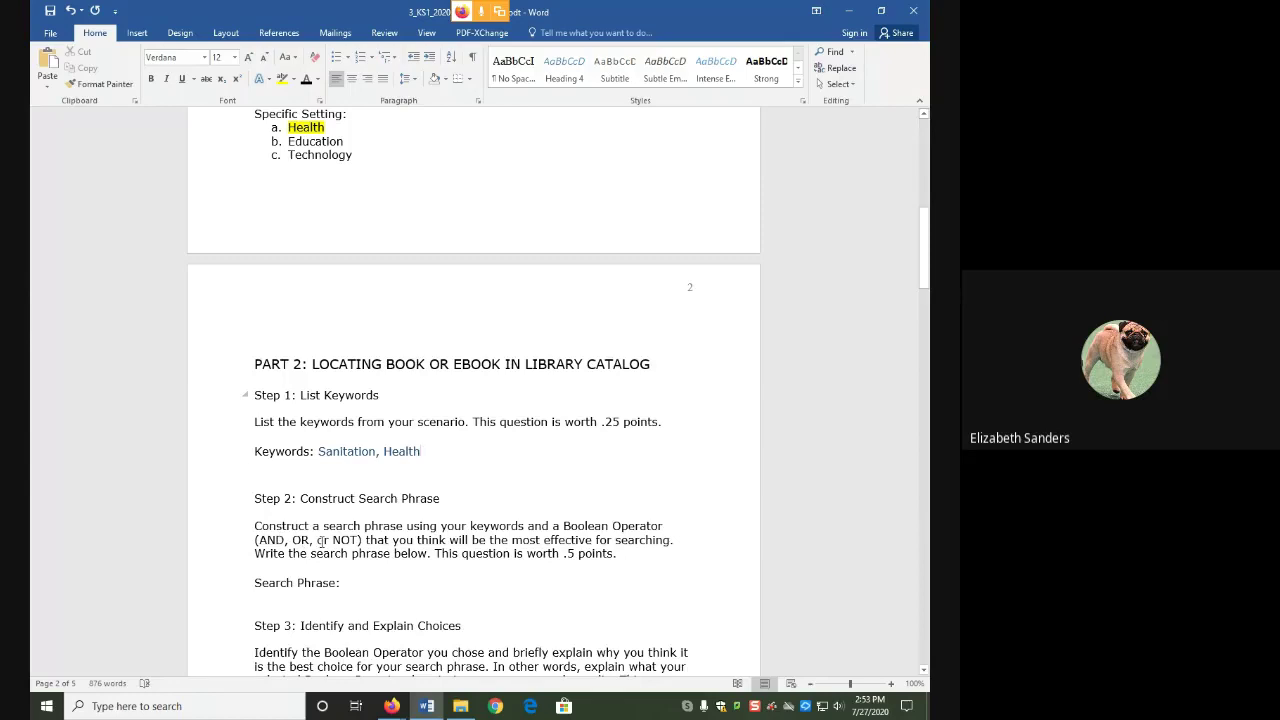
Enter "Sanitation AND Health" as the Step 2 search phrase.
left_click(368, 583)
type("Sanitatio")
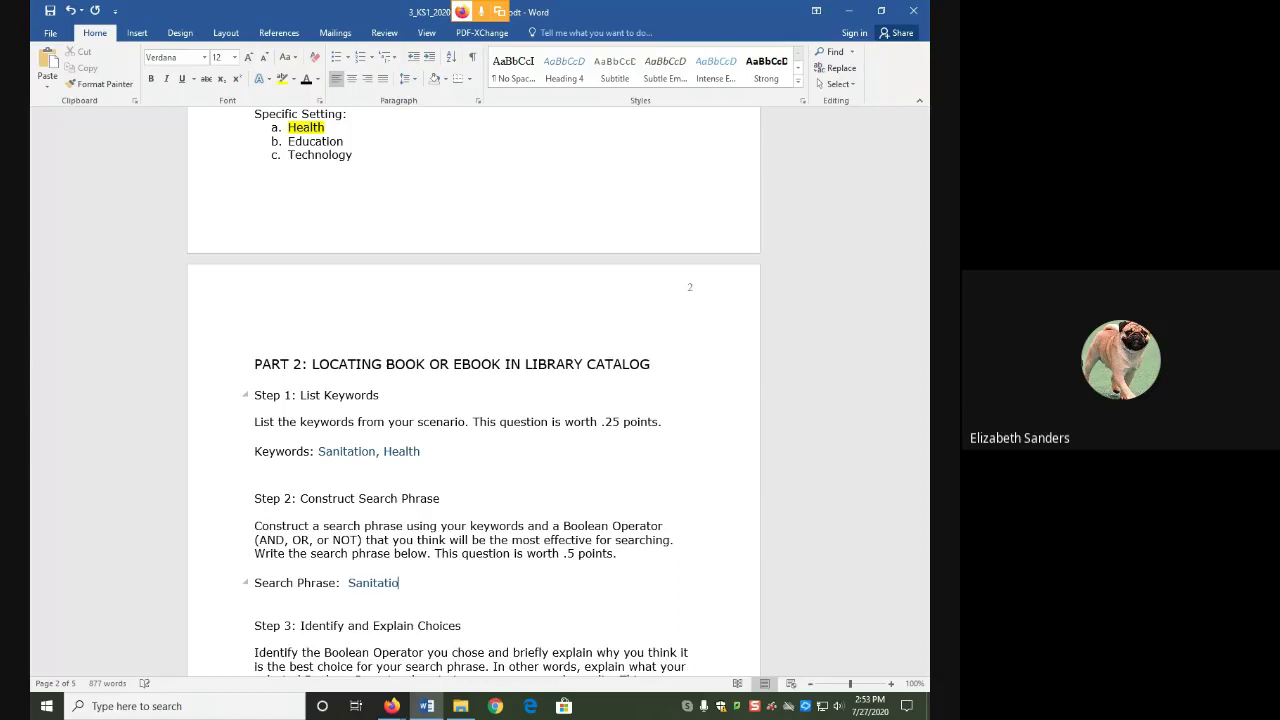
type("n AND Health")
scroll(370, 583, "down", 1)
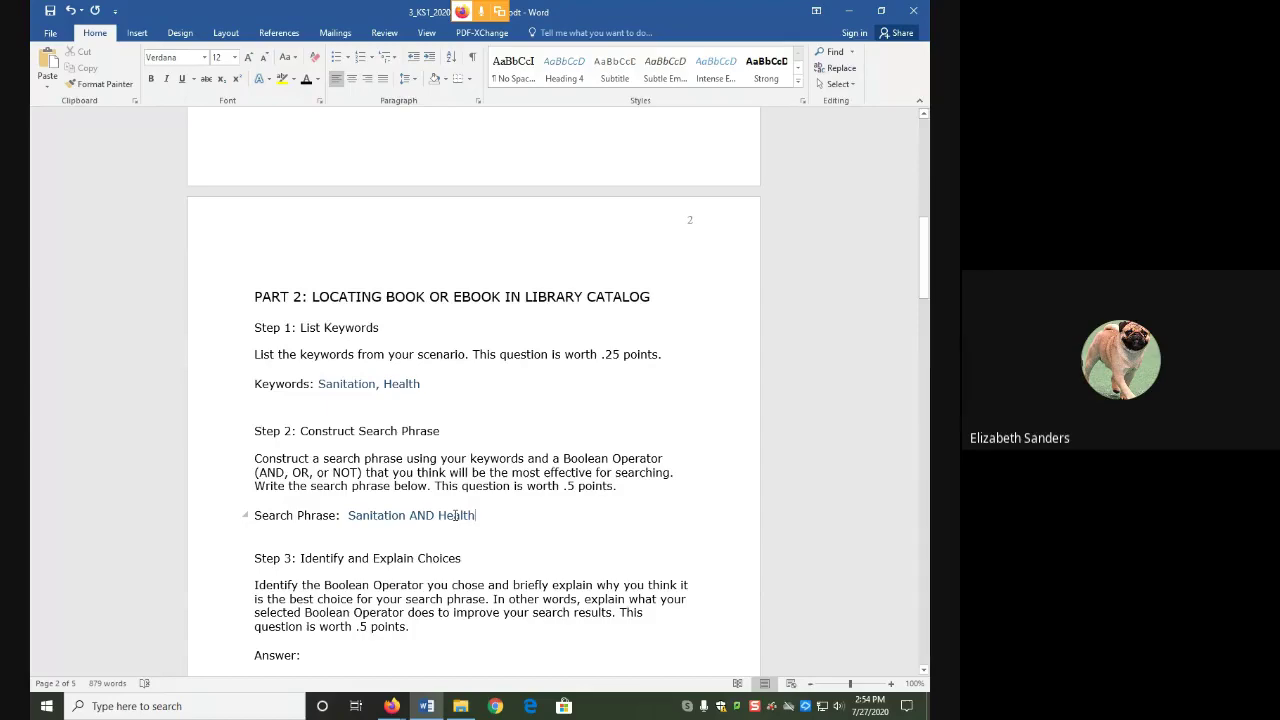
Copy the search phrase "Sanitation AND Health" from the worksheet and switch to the Sims Memorial Library page in Firefox.
scroll(409, 533, "down", 5)
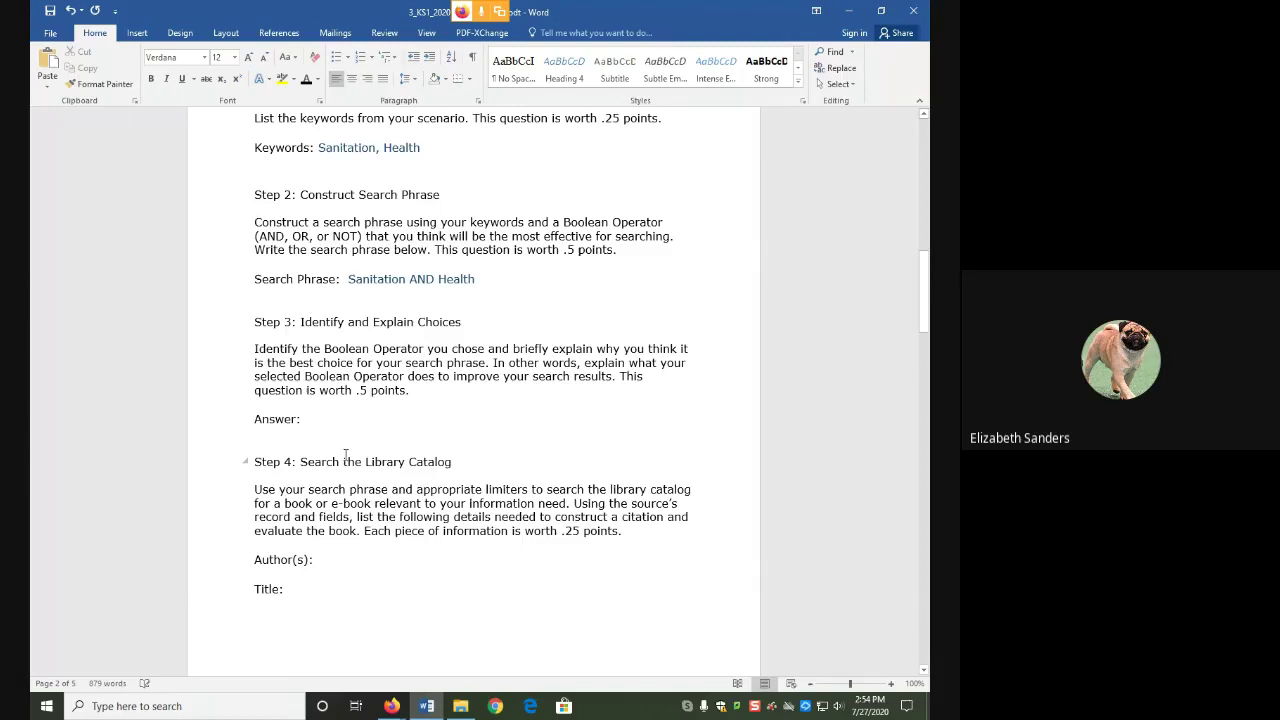
scroll(346, 455, "down", 2)
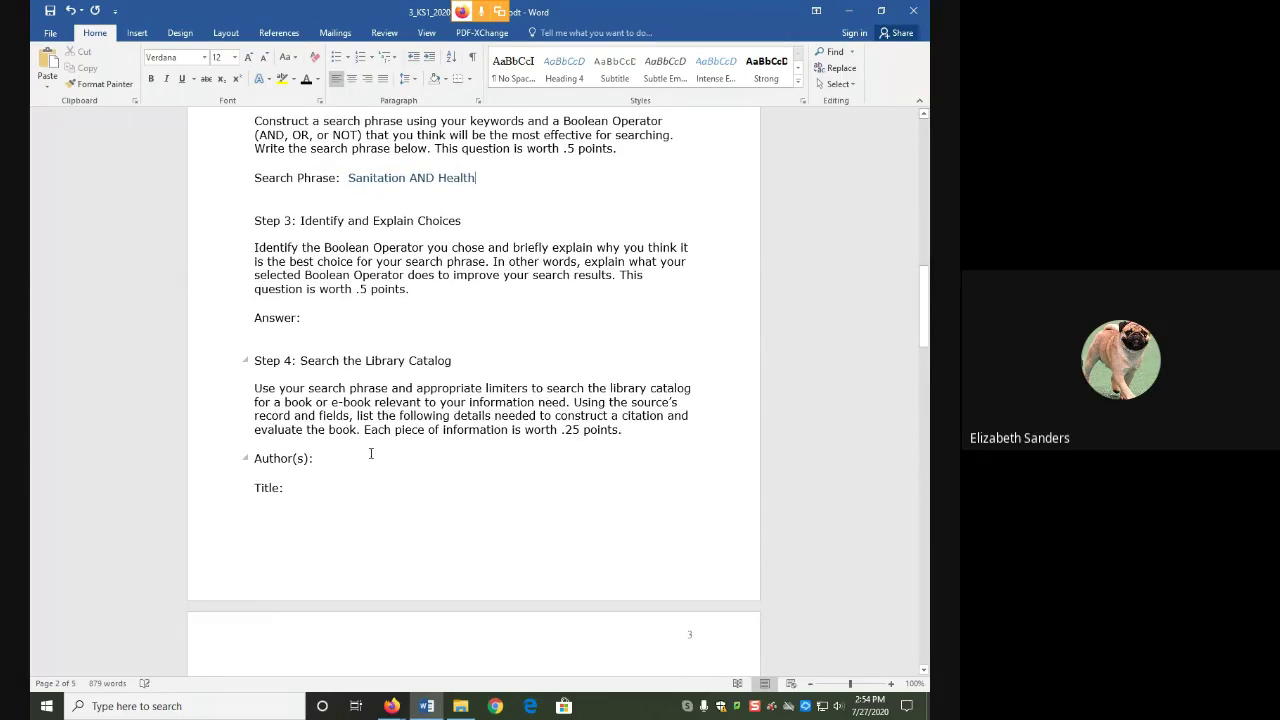
left_click_drag(477, 178, 367, 187)
key("ctrl+c")
left_click(392, 706)
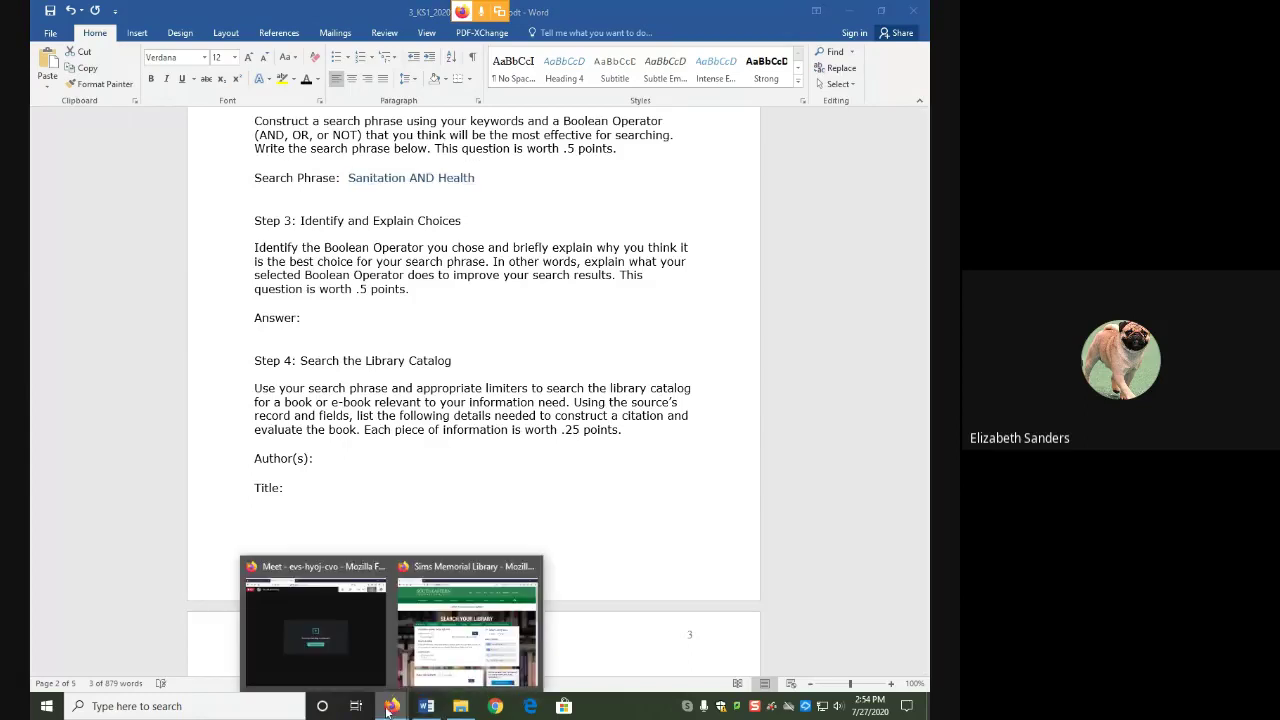
left_click(444, 651)
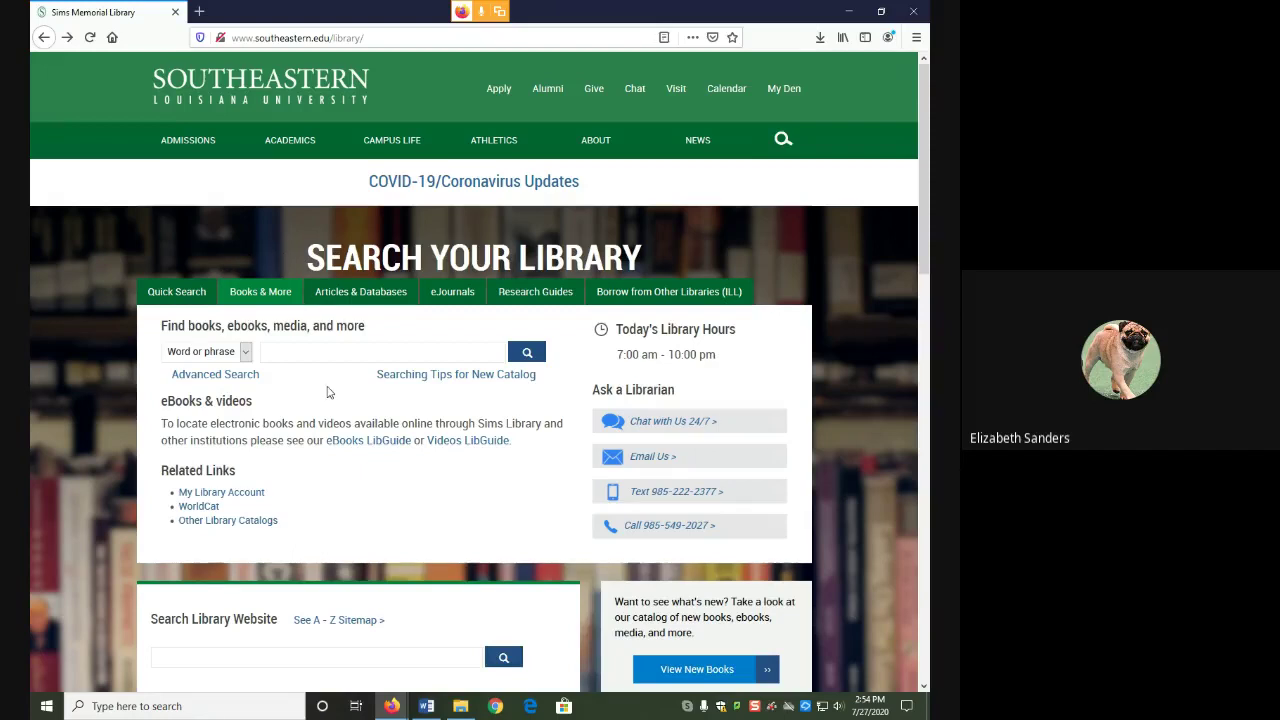
Search the library's books, ebooks and media for the copied phrase "Sanitation AND Health".
left_click(276, 352)
key("ctrl+v")
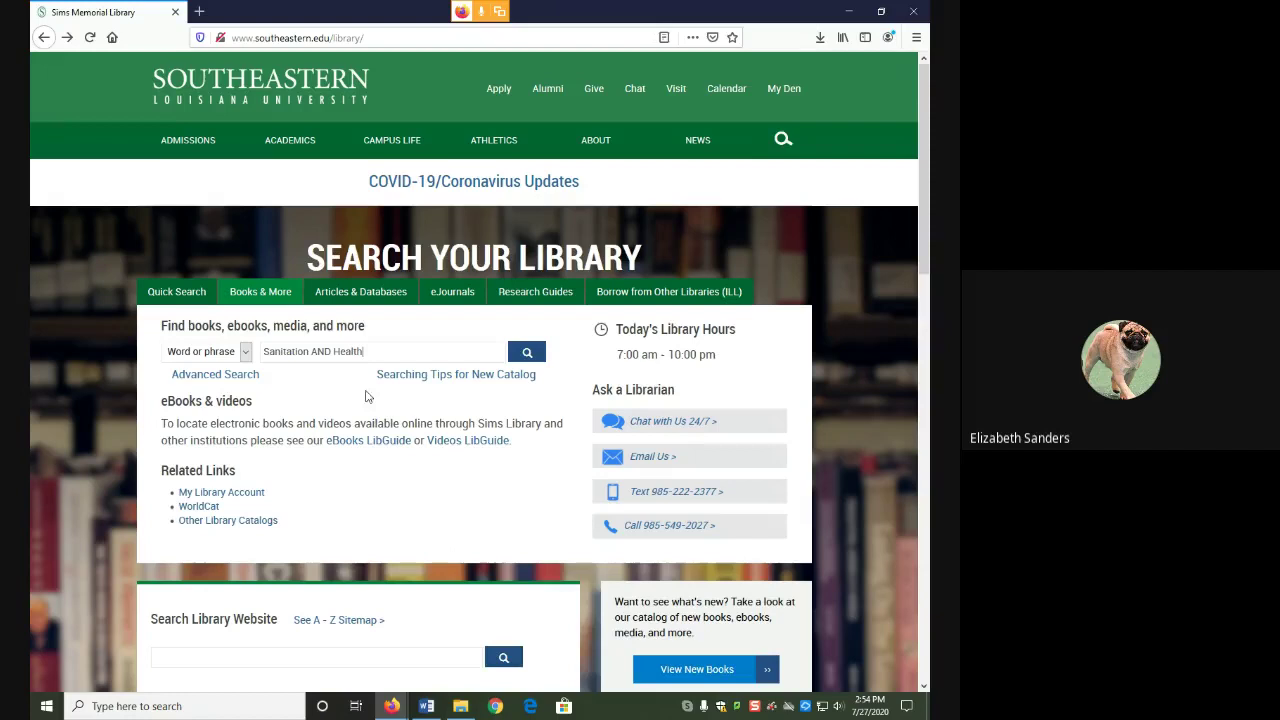
left_click(527, 356)
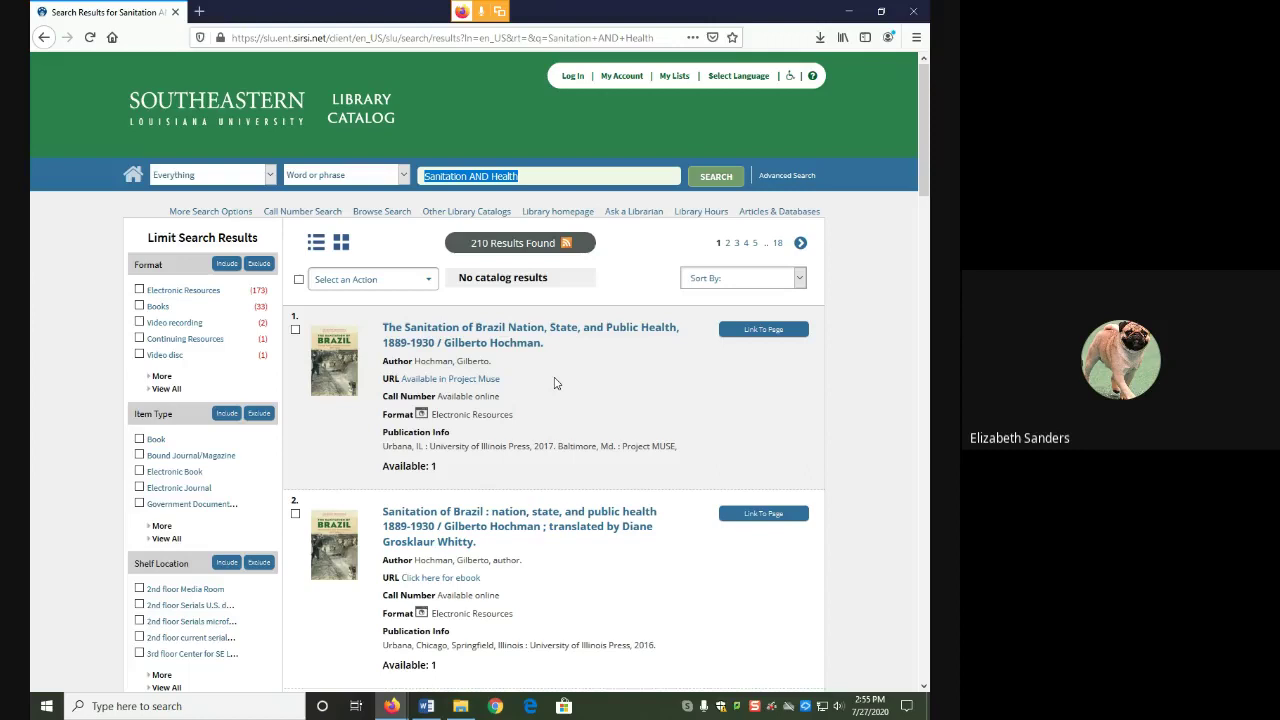
Limit the catalog results to the item types Book and Electronic Book.
left_click(140, 439)
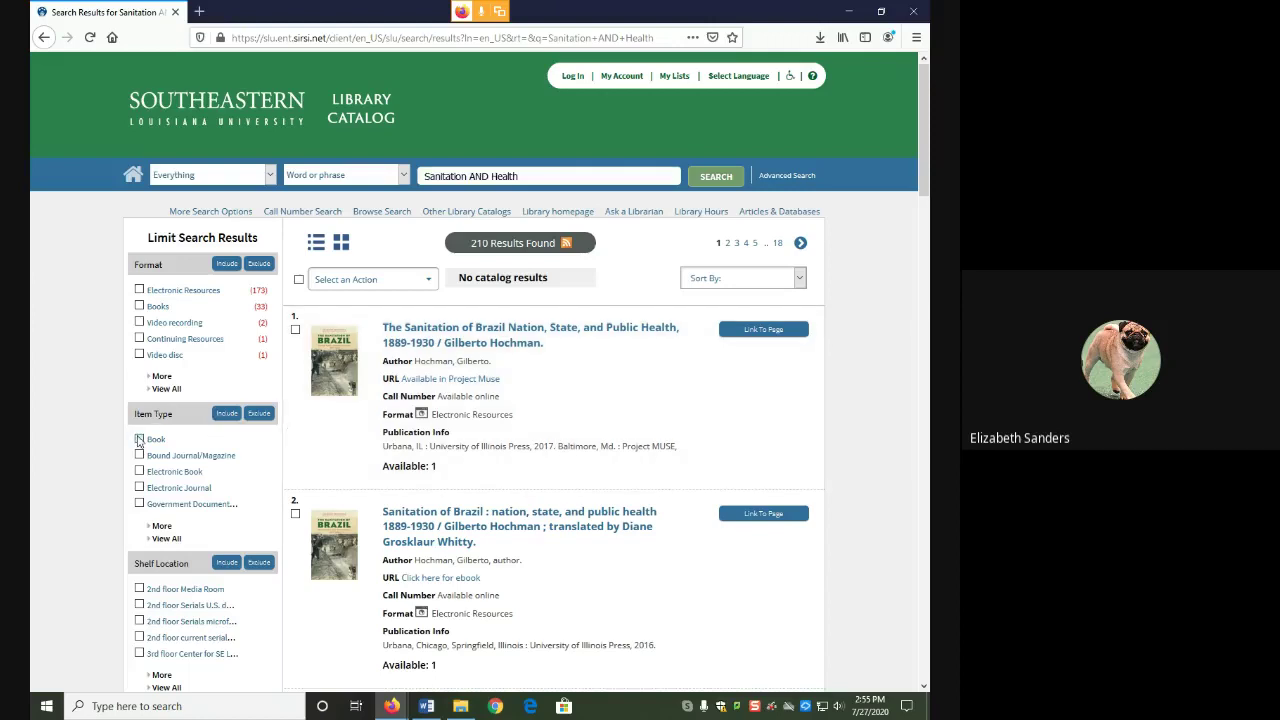
left_click(140, 471)
left_click(238, 418)
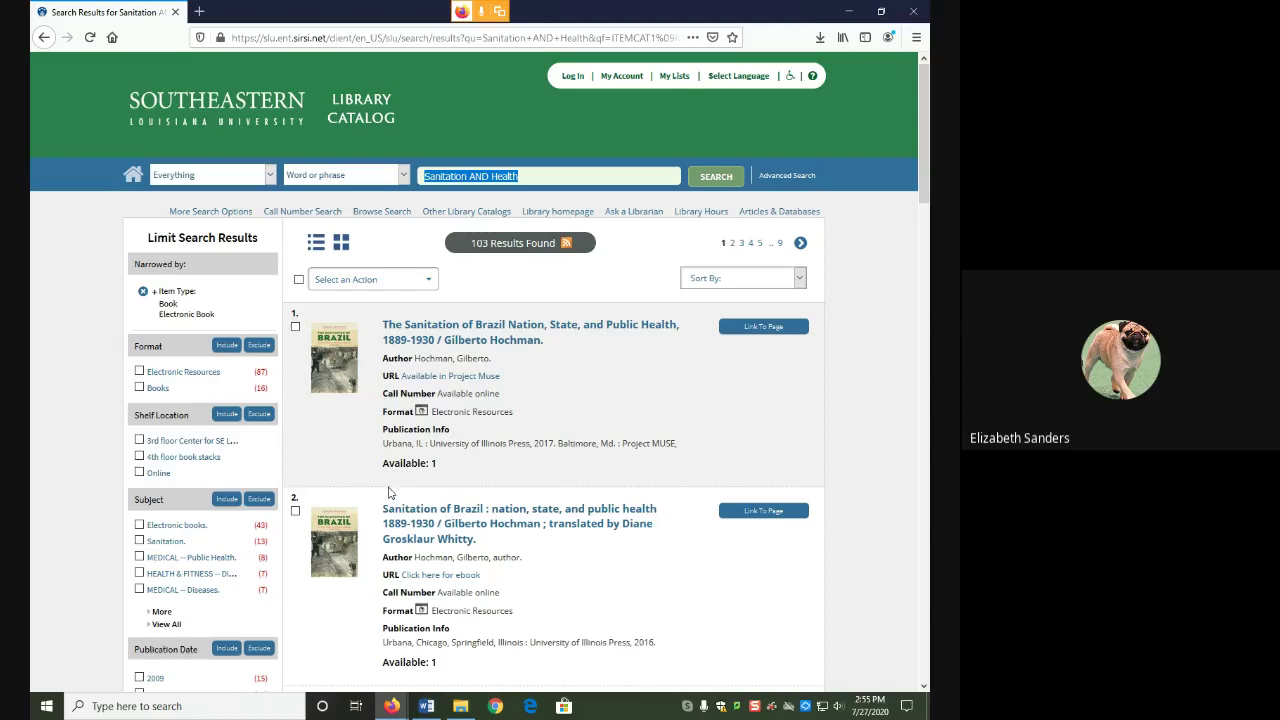
Look through the filtered results and open the sixth record, "Global issues in water, sanitation, and health : workshop summary".
scroll(312, 418, "down", 3)
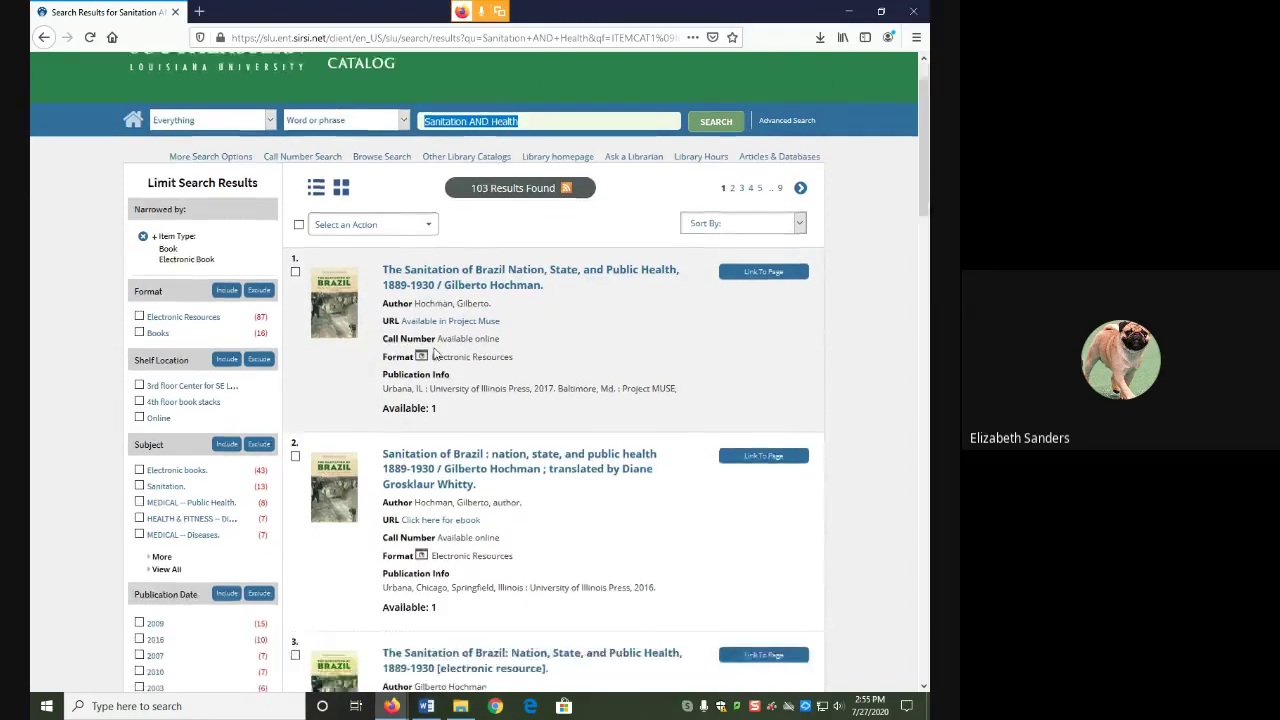
scroll(260, 437, "down", 3)
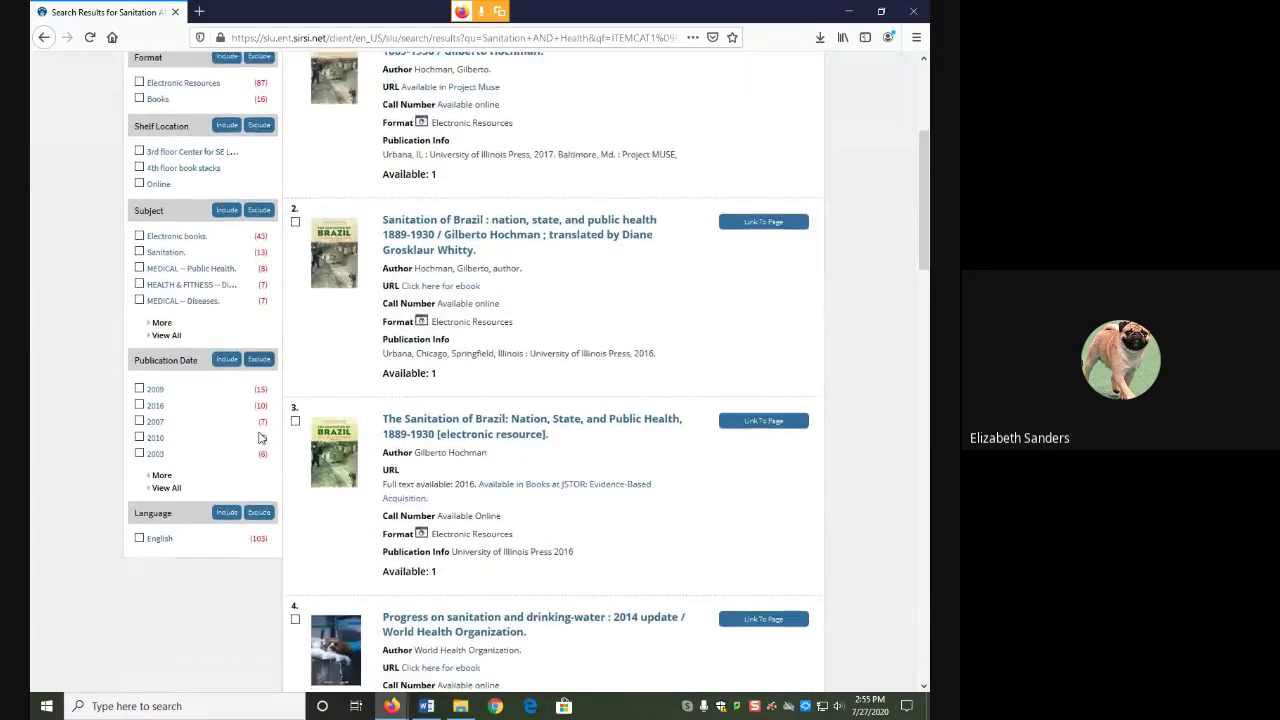
scroll(258, 437, "down", 2)
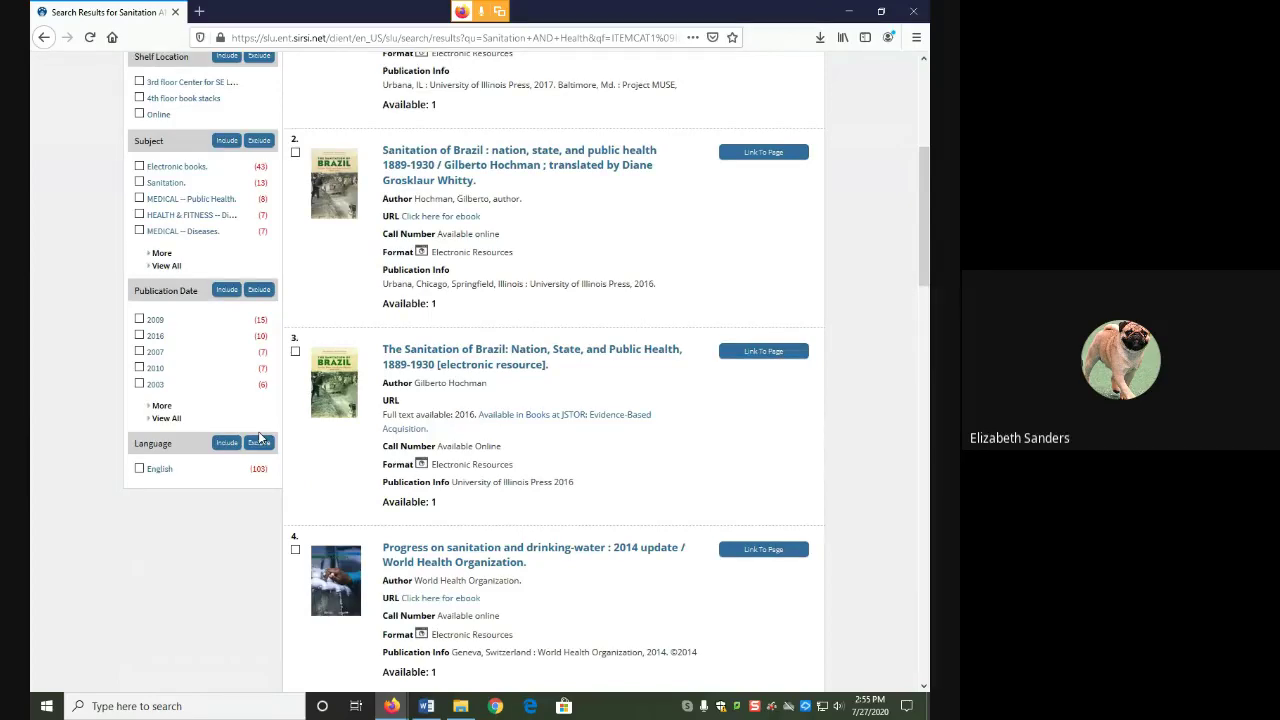
scroll(280, 506, "down", 5)
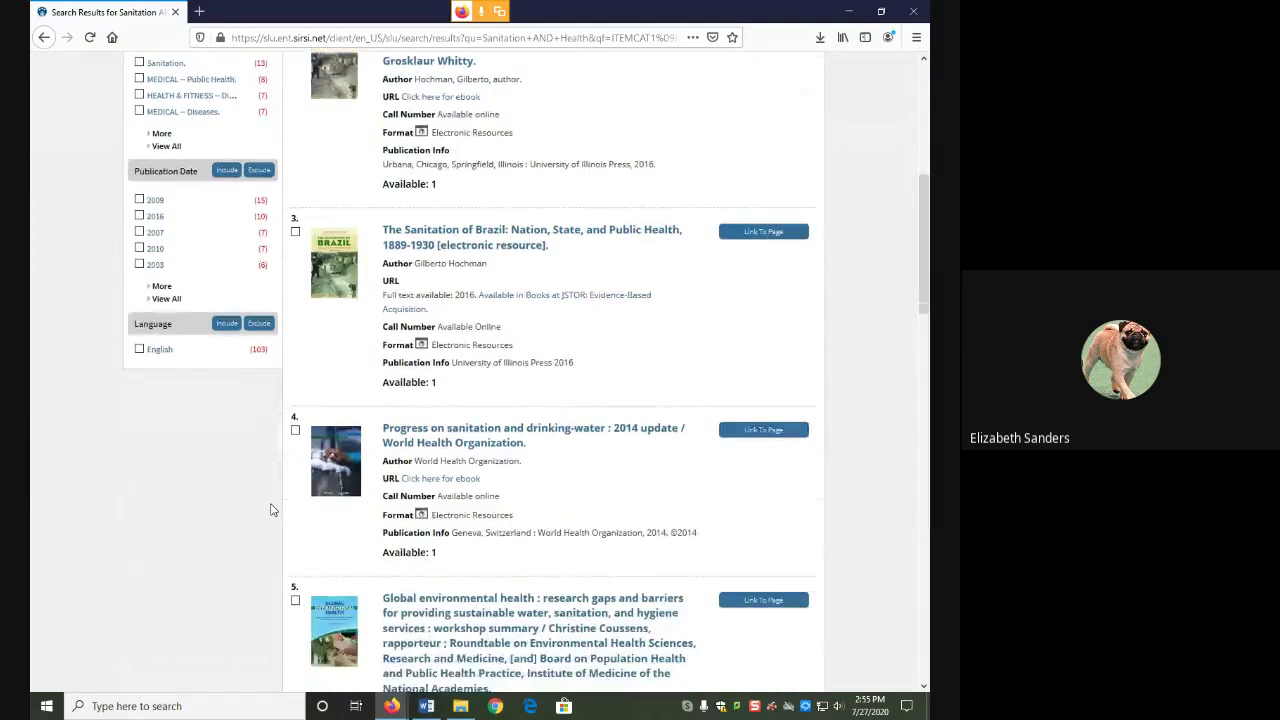
scroll(270, 510, "down", 2)
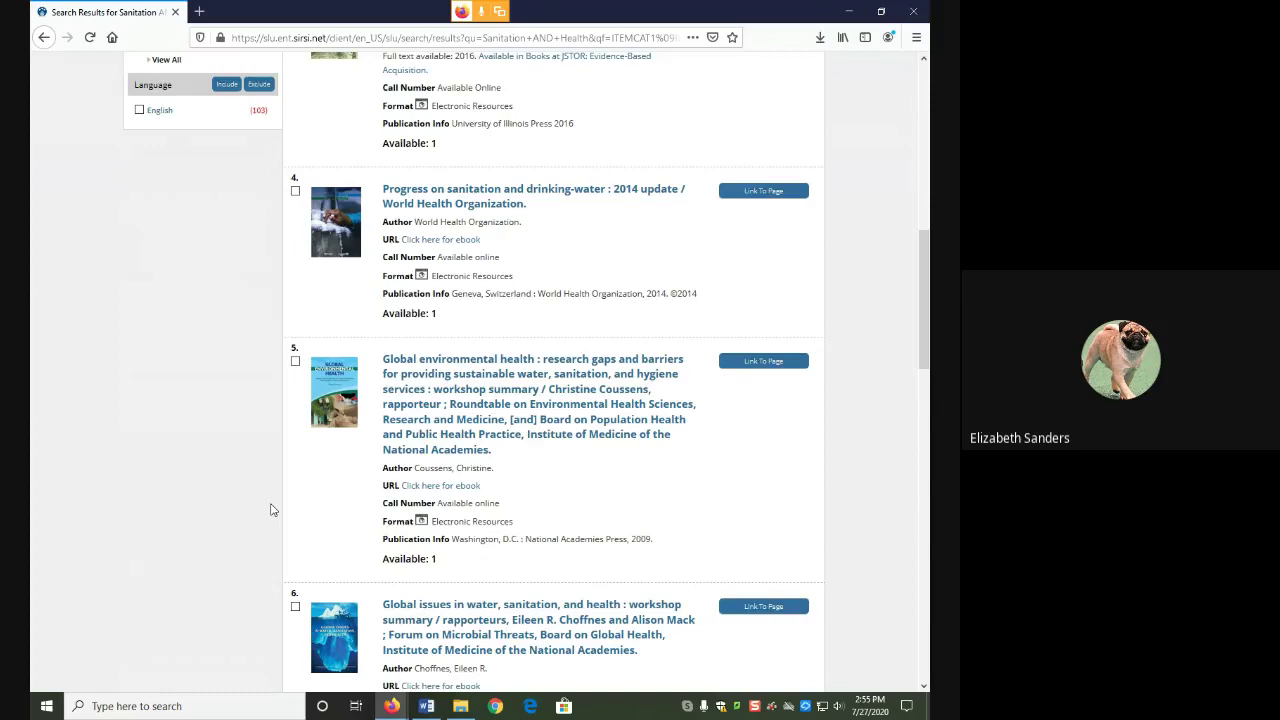
scroll(270, 510, "down", 4)
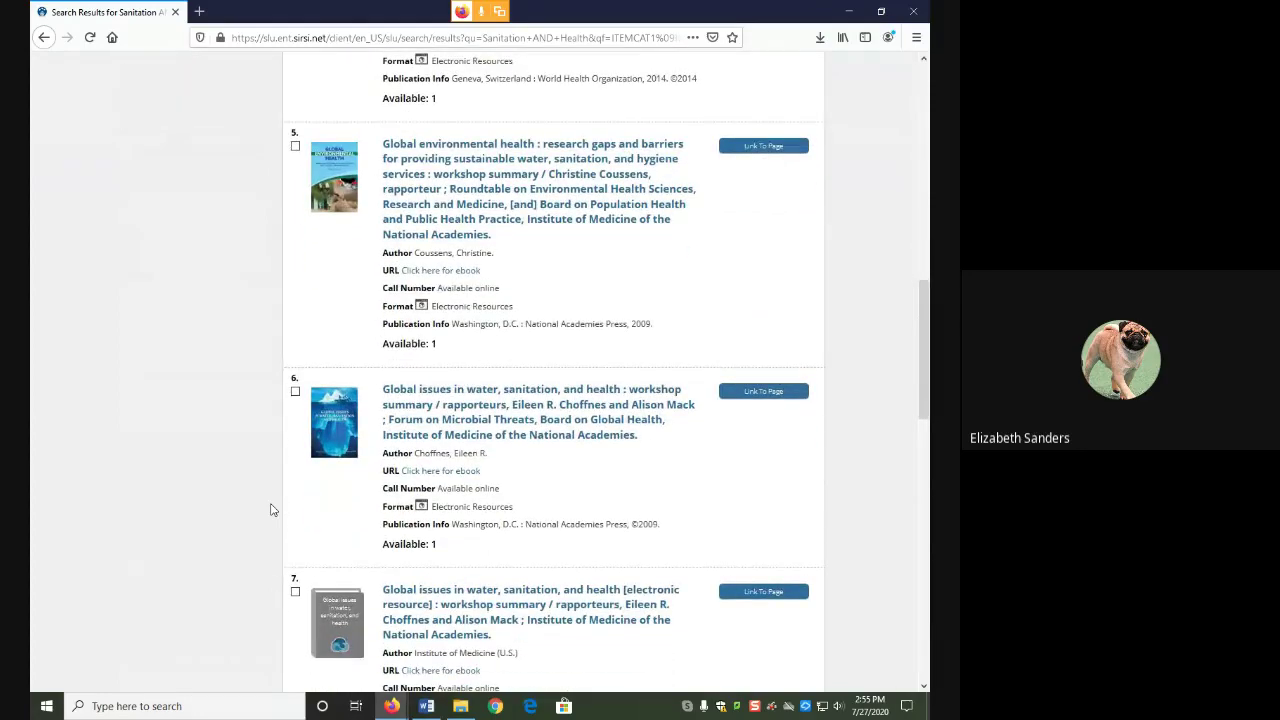
scroll(270, 510, "down", 1)
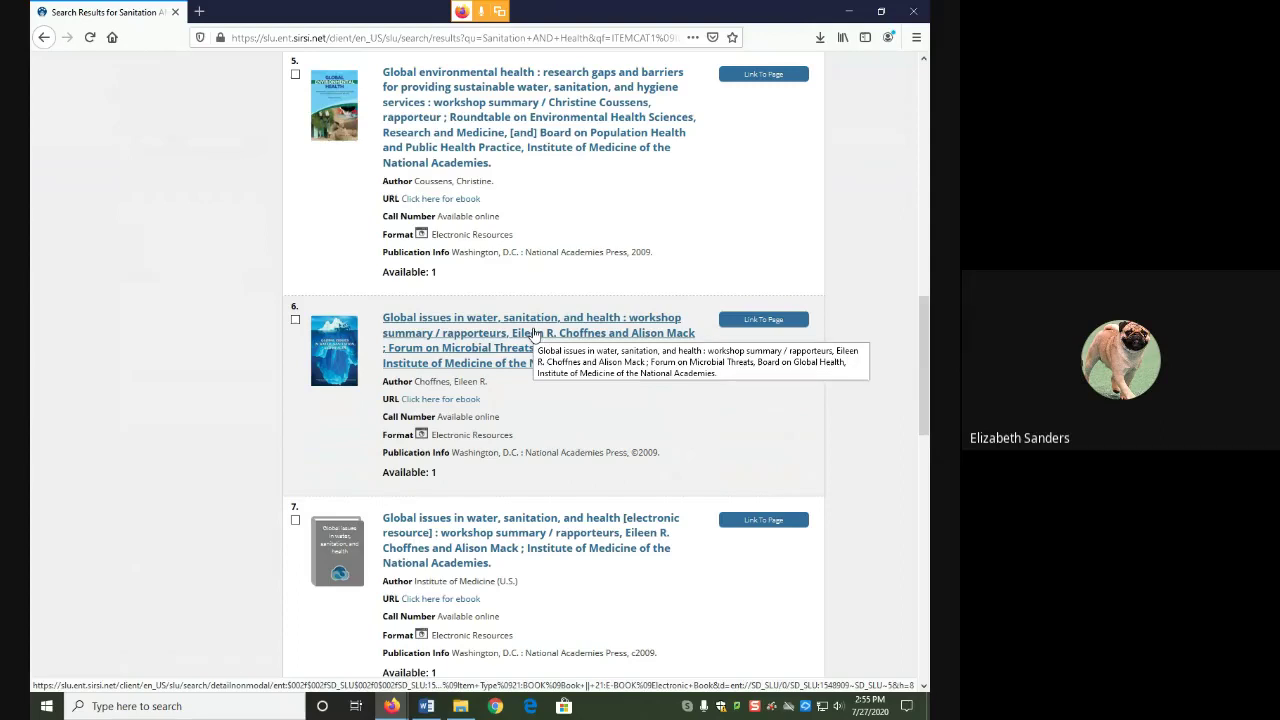
left_click(484, 354)
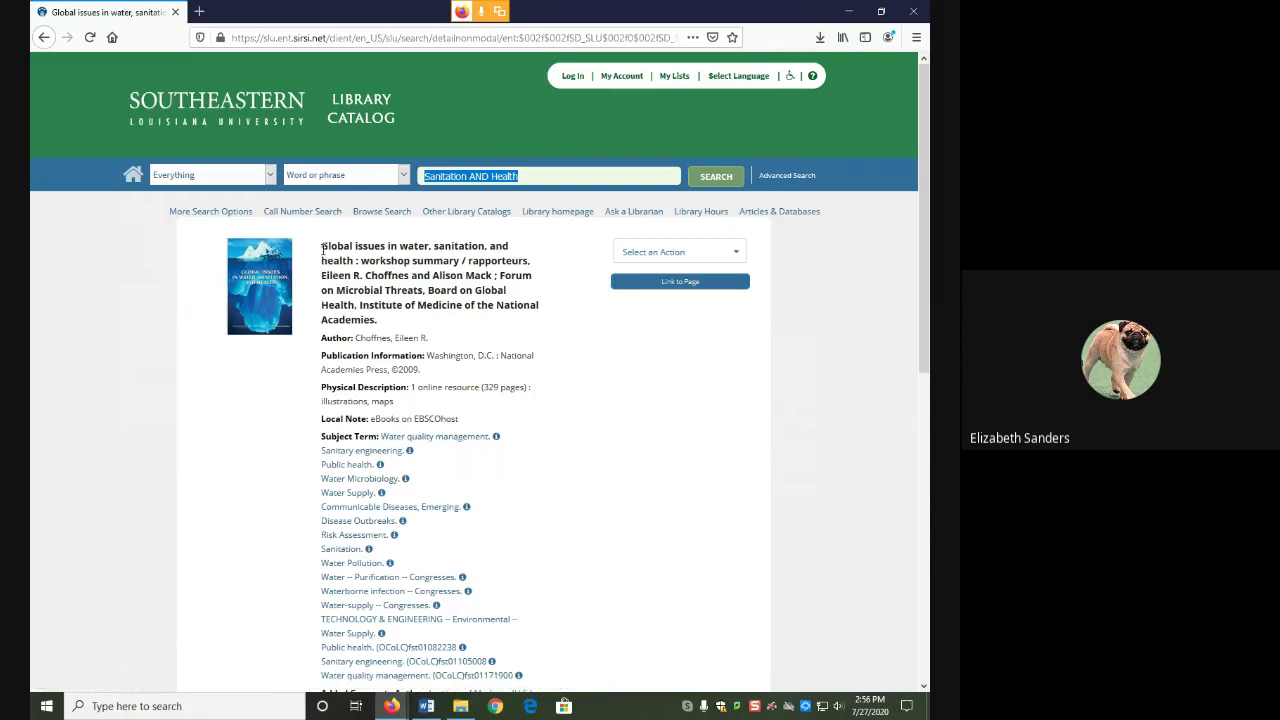
Check the title and author details in the catalog record, and open the book's EBSCOhost record.
left_click_drag(323, 247, 461, 262)
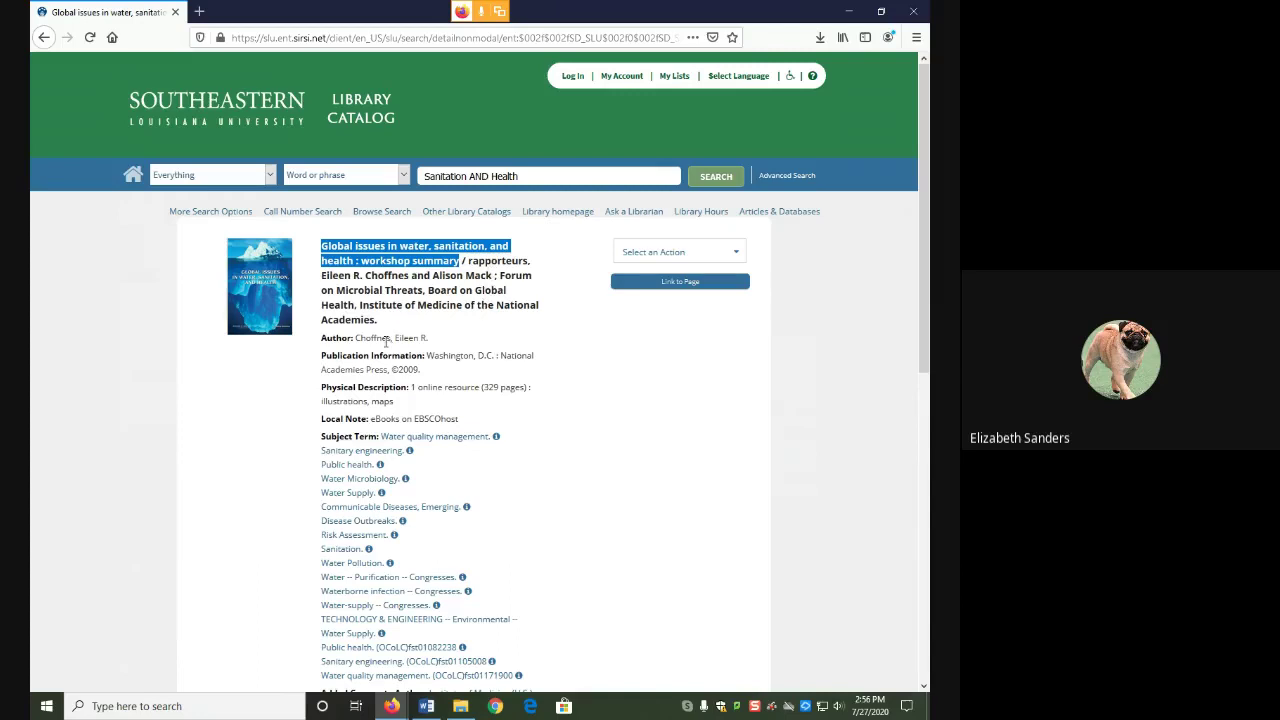
left_click_drag(383, 340, 342, 334)
left_click(342, 334)
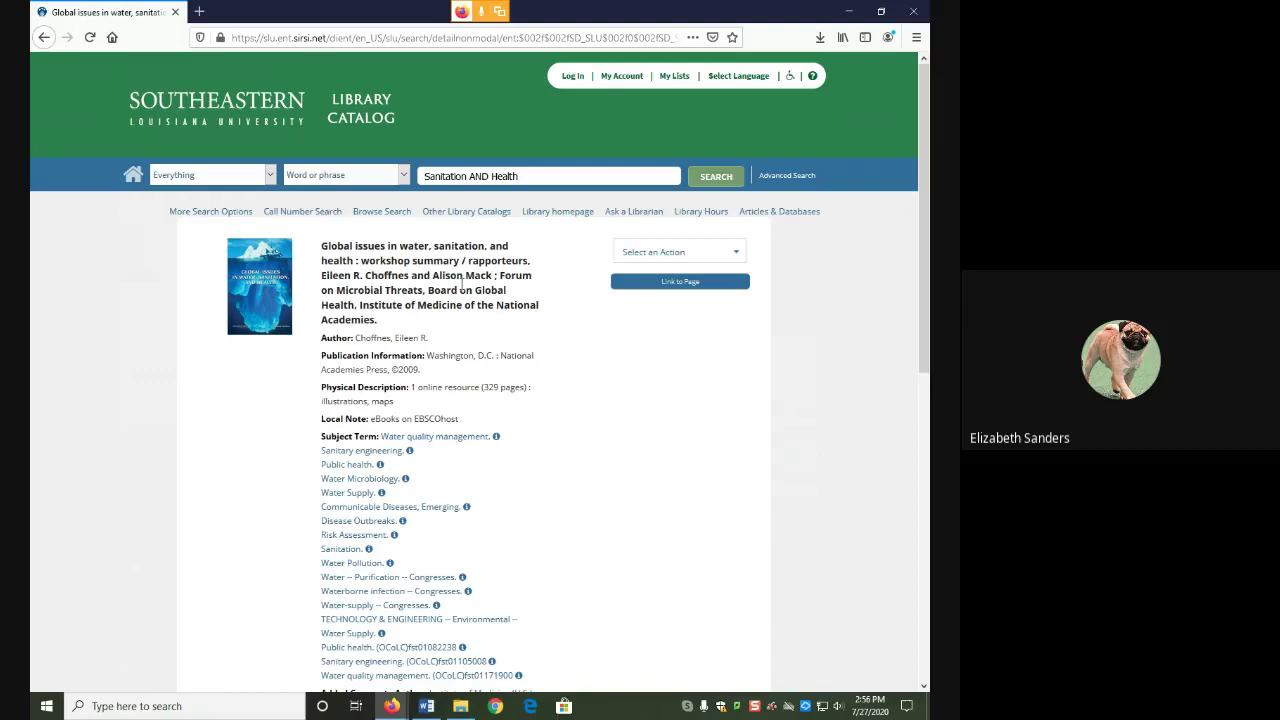
scroll(606, 534, "down", 5)
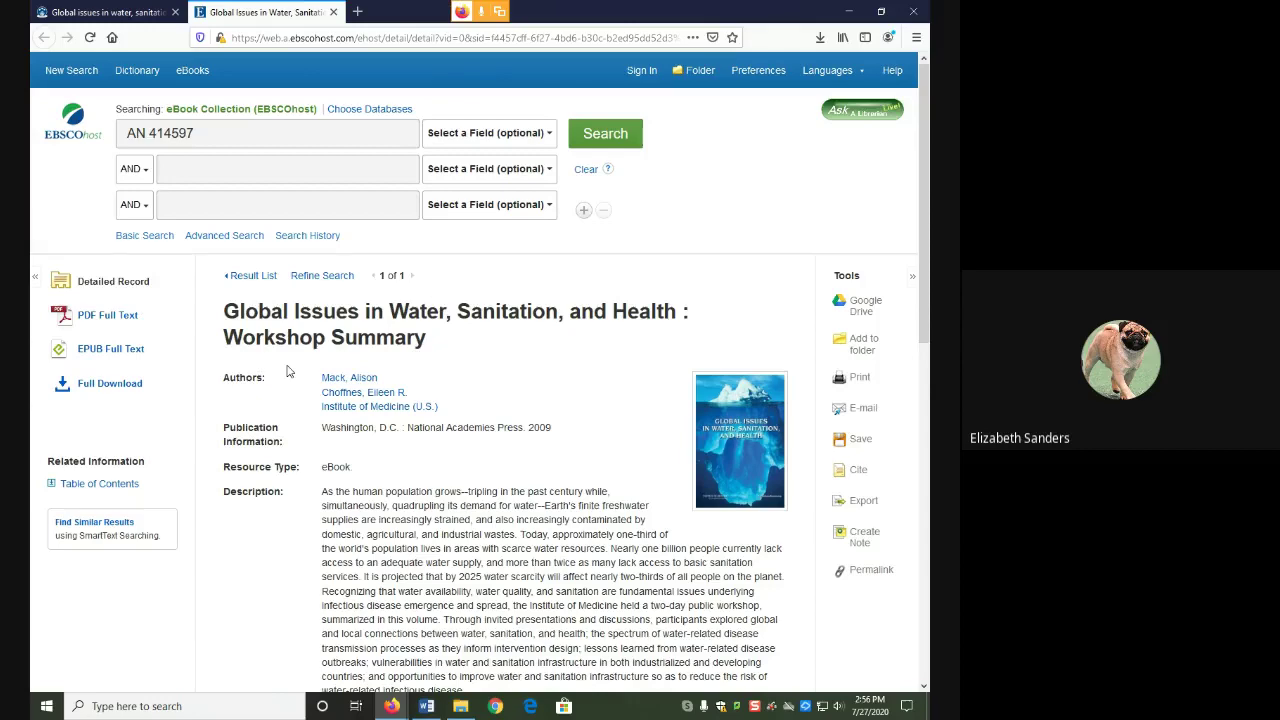
Return to the library catalog record and examine its publication information and subject terms.
left_click(75, 14)
scroll(296, 404, "up", 8)
scroll(297, 405, "up", 3)
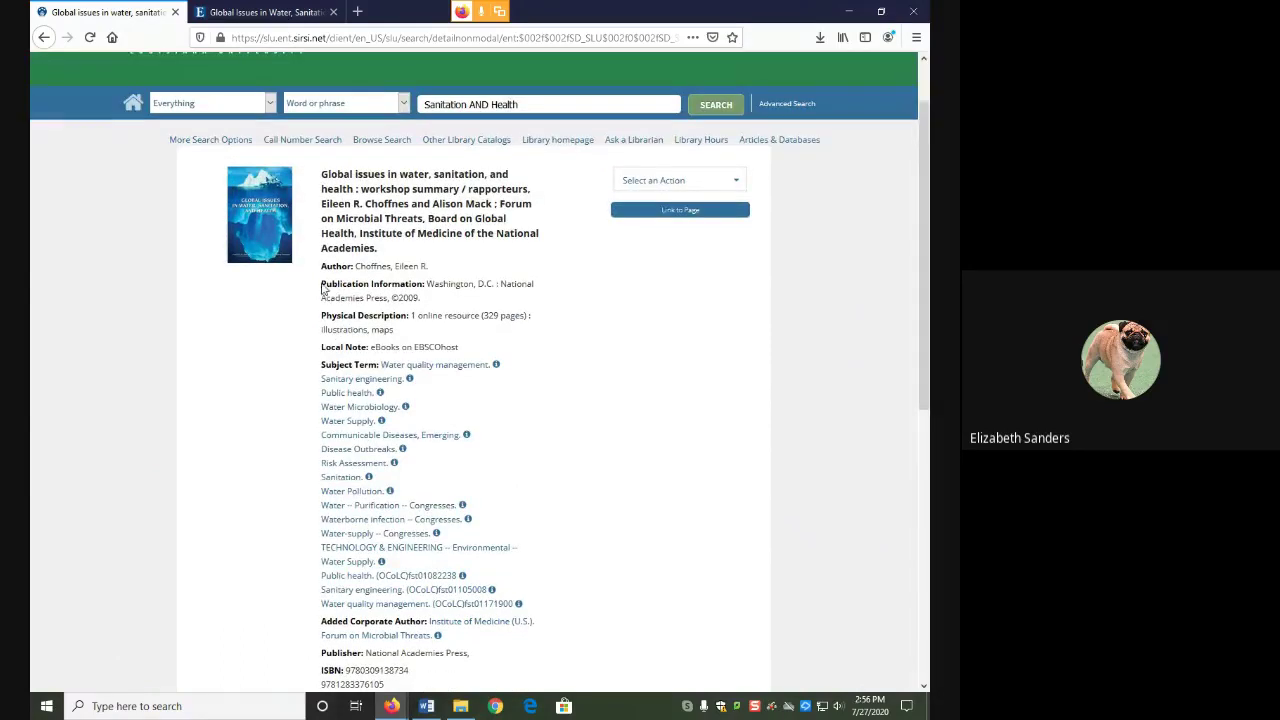
left_click_drag(321, 283, 424, 284)
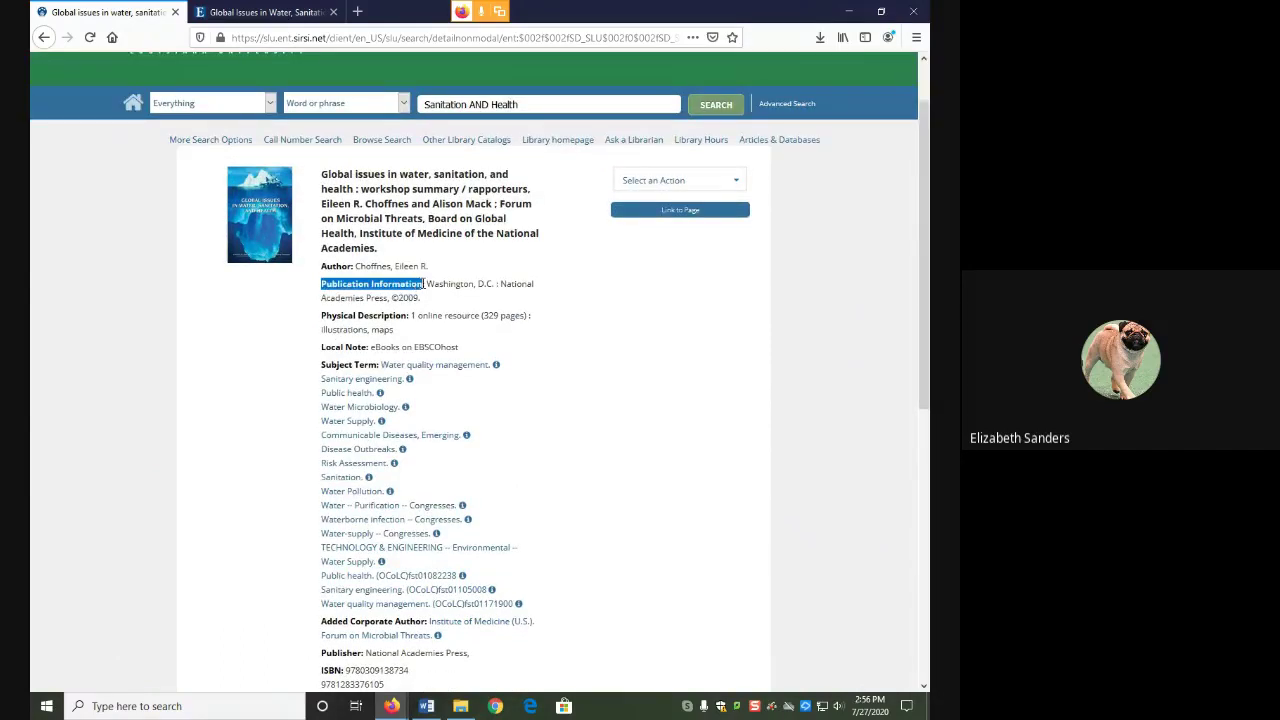
left_click(420, 285)
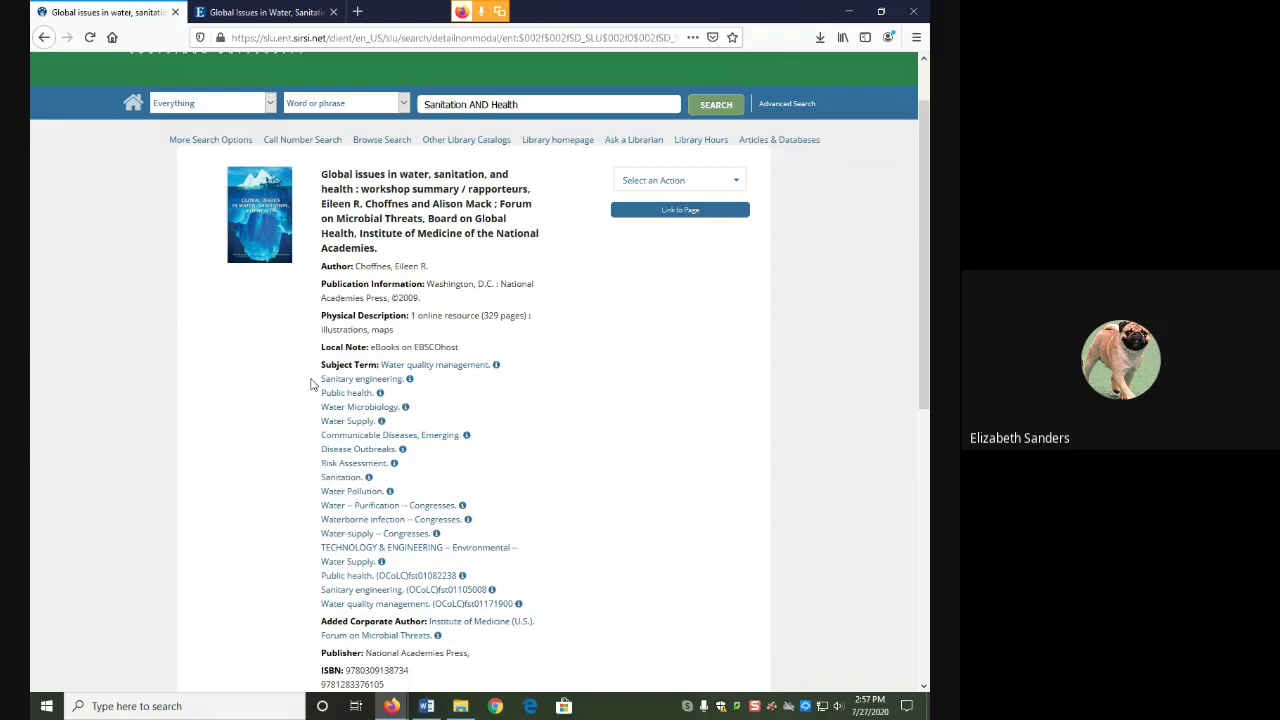
scroll(310, 385, "down", 1)
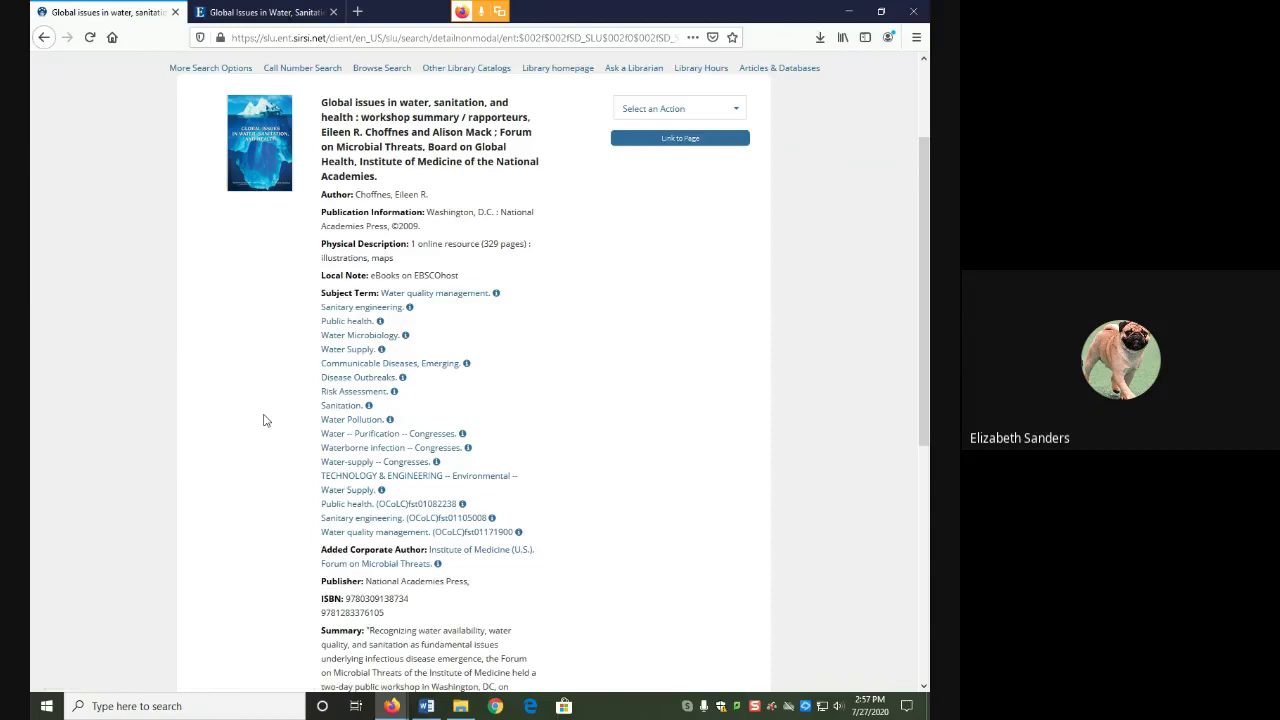
scroll(264, 420, "up", 3)
scroll(264, 420, "down", 1)
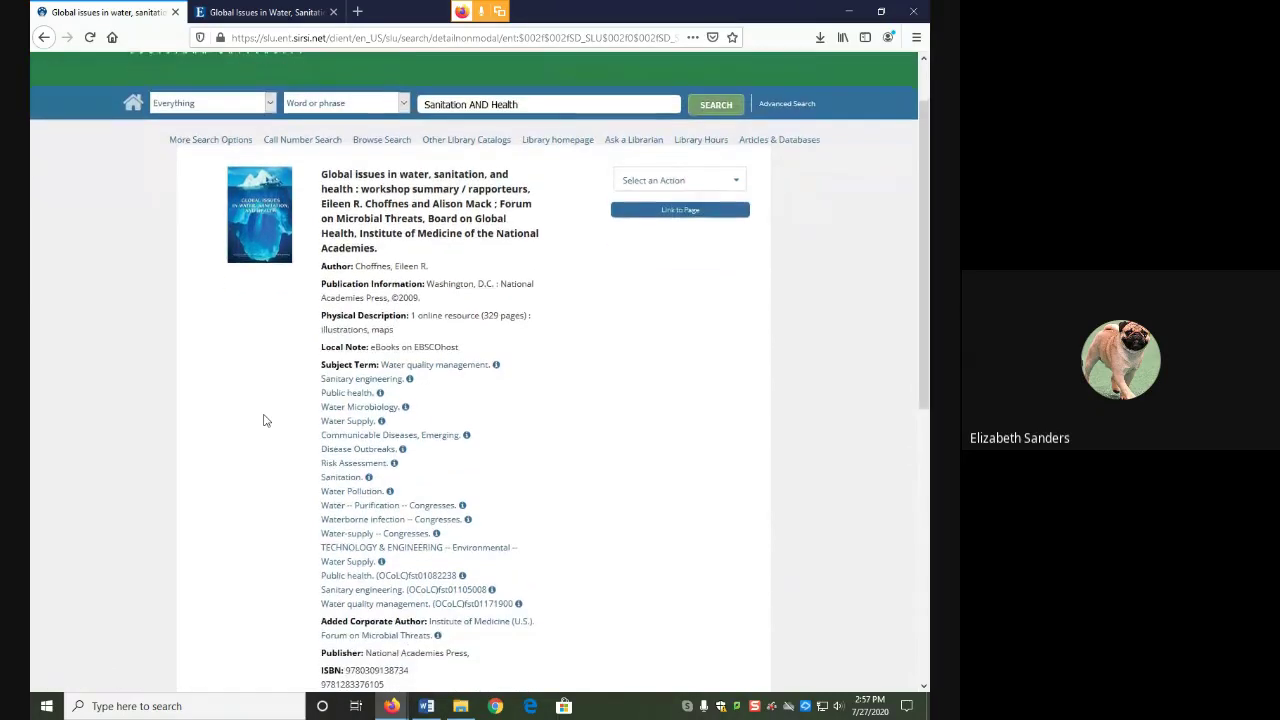